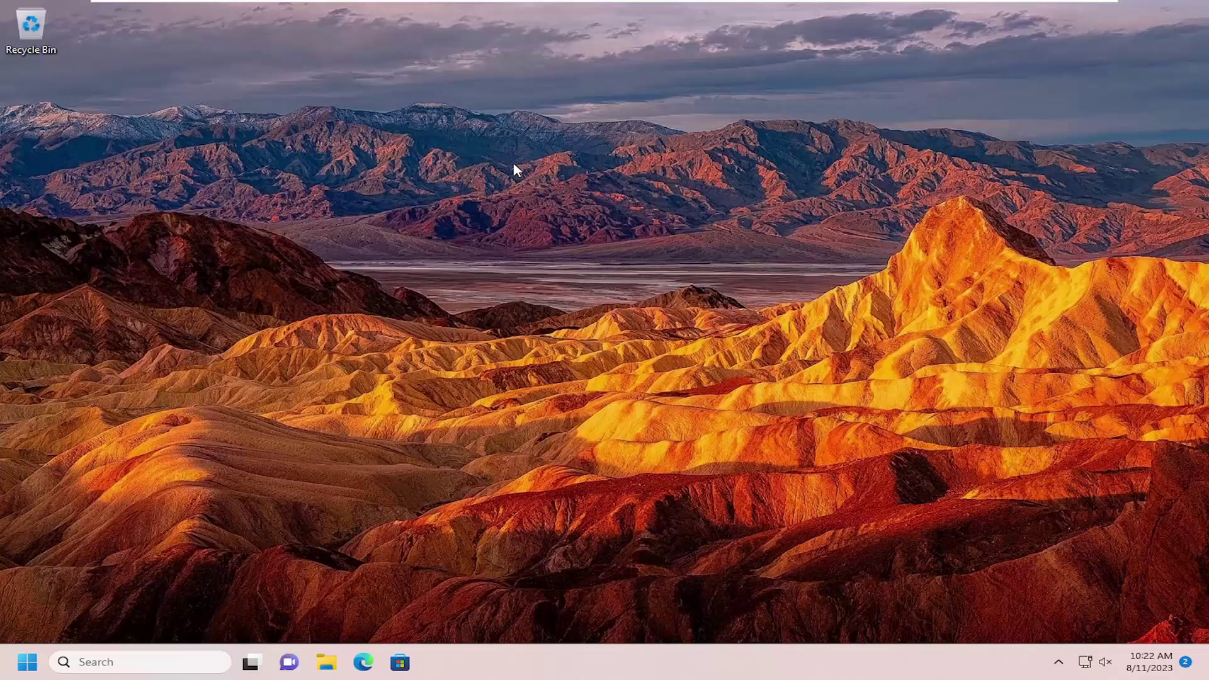
Refresh the desktop from its right-click shortcut menu
right_click(557, 146)
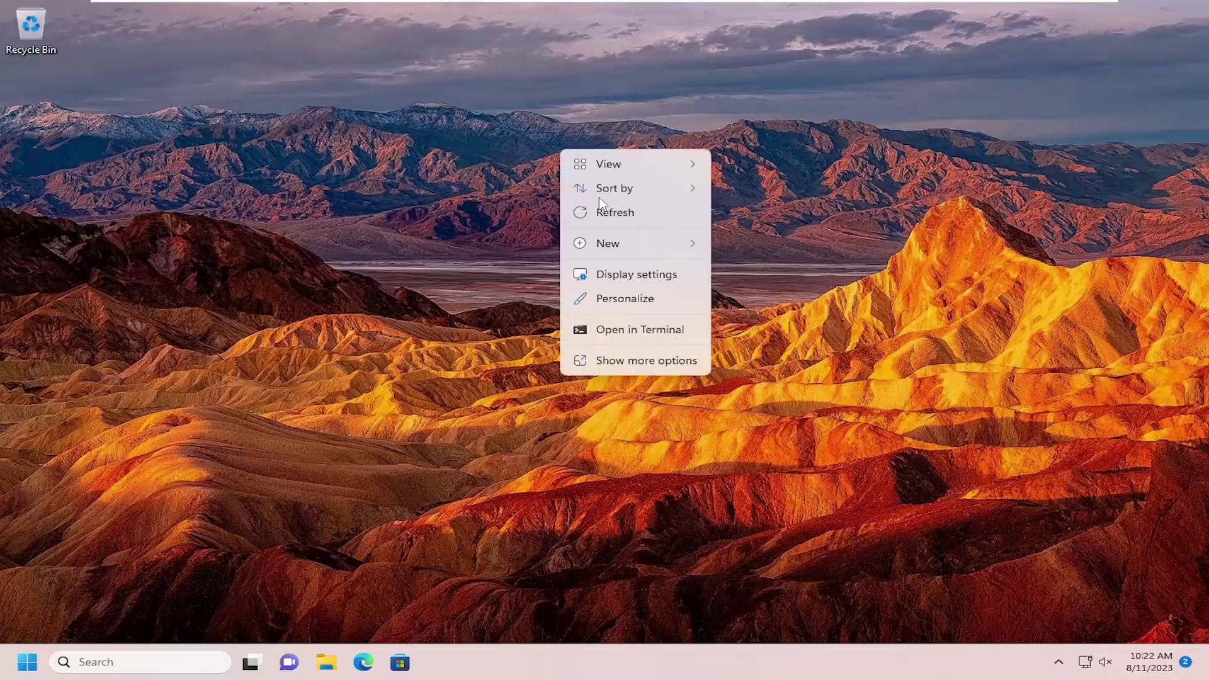
click(606, 211)
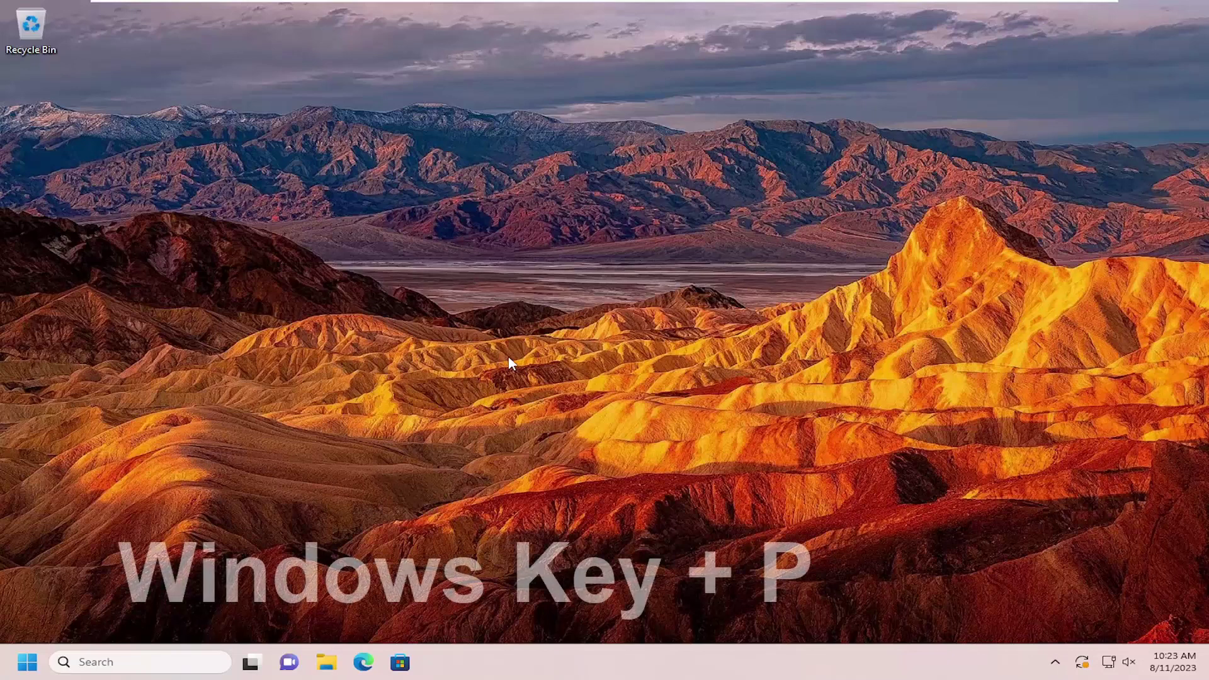
Set the projection mode to PC screen only via the Win+P Project flyout
key(super+p)
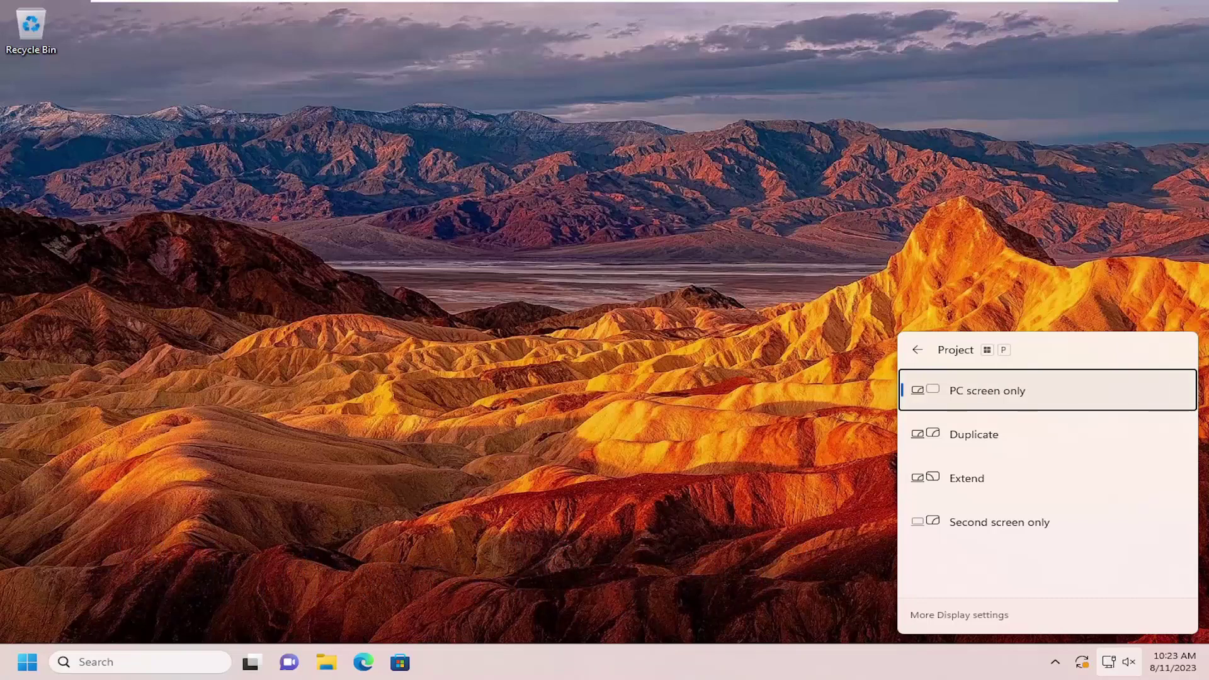
key(Return)
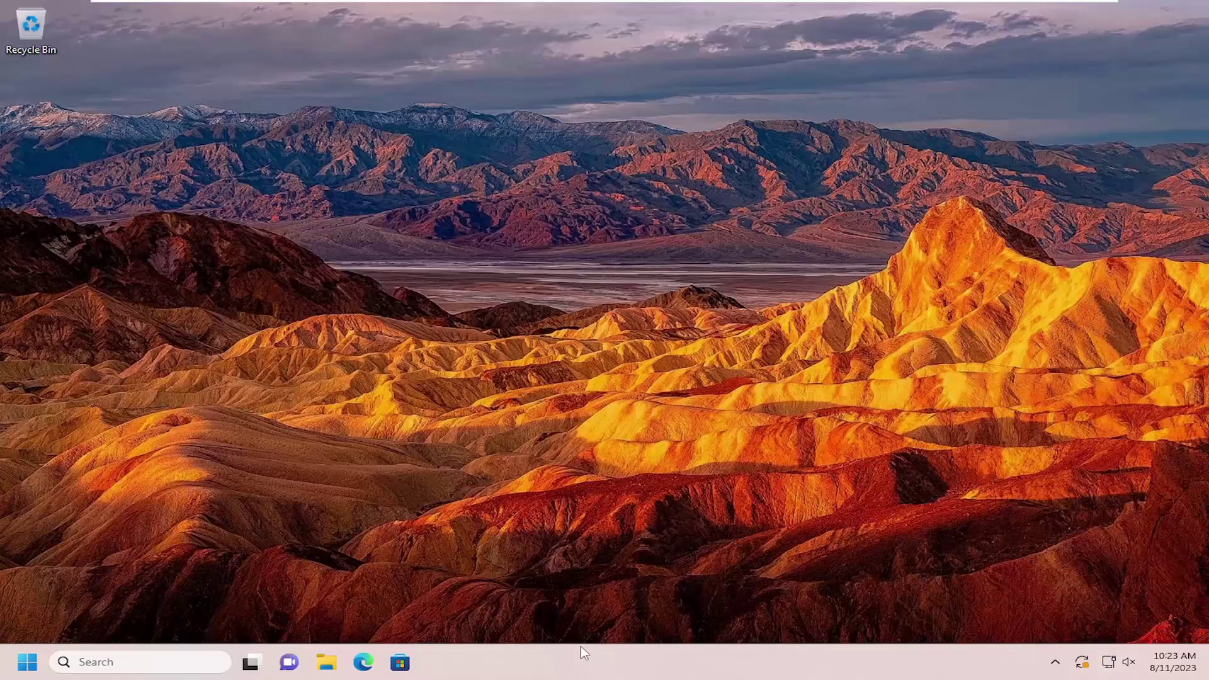
right_click(586, 659)
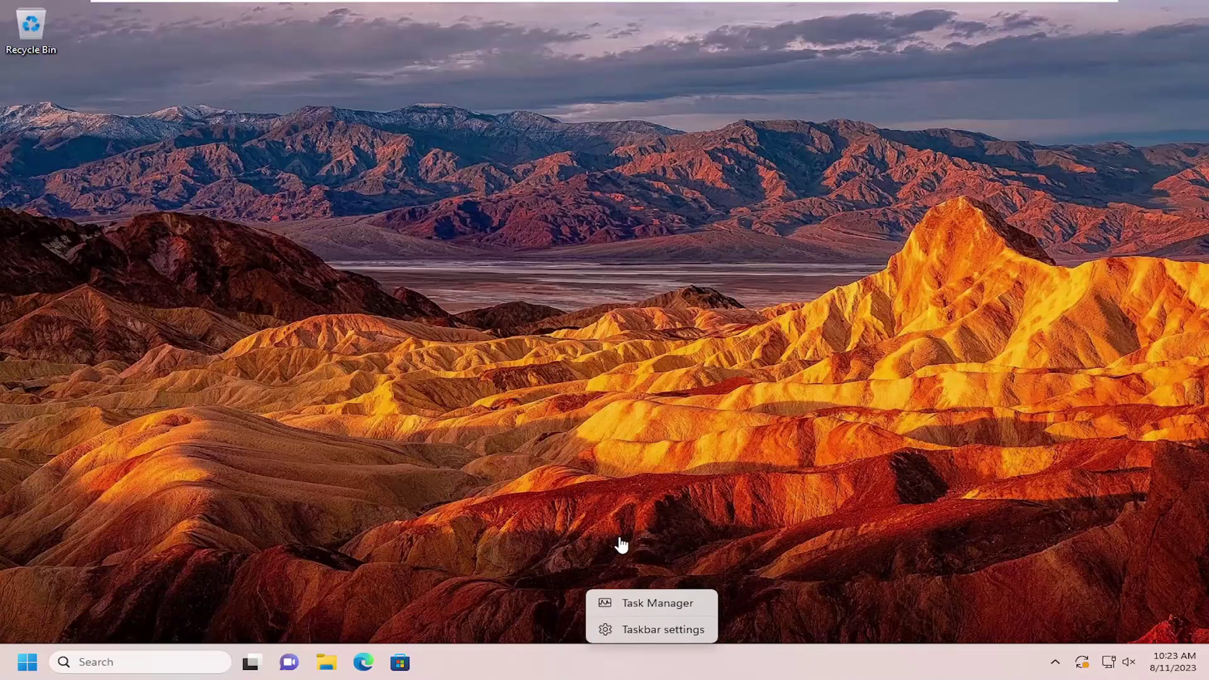
click(682, 483)
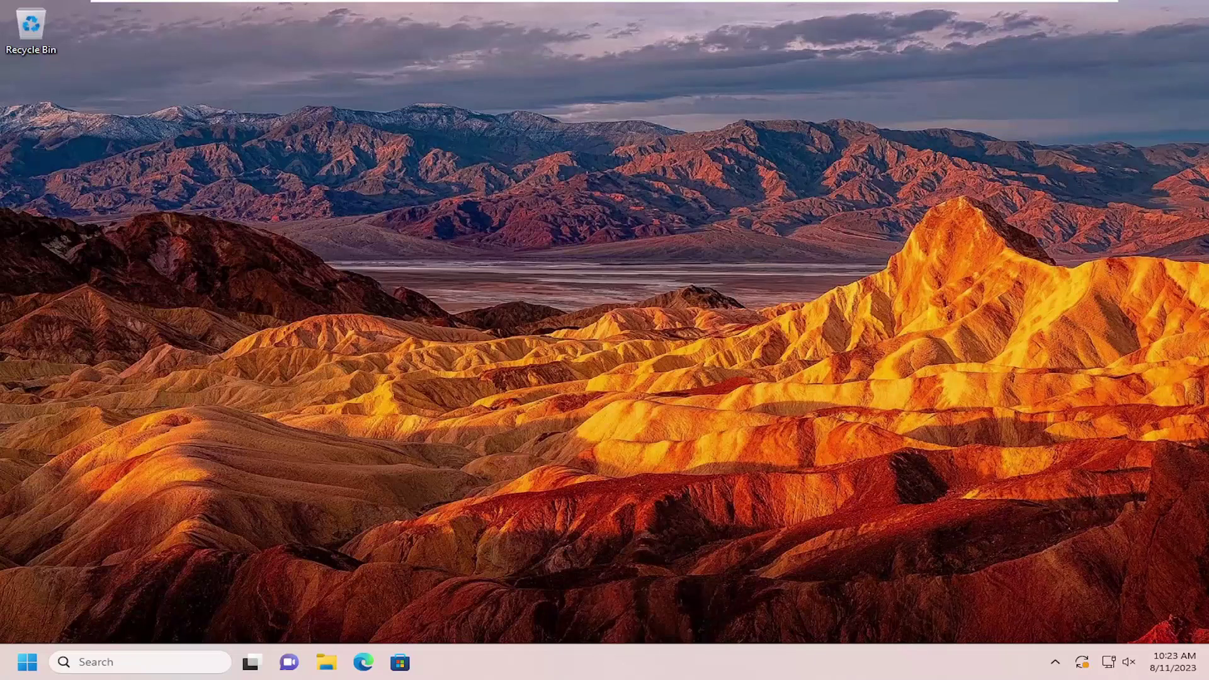